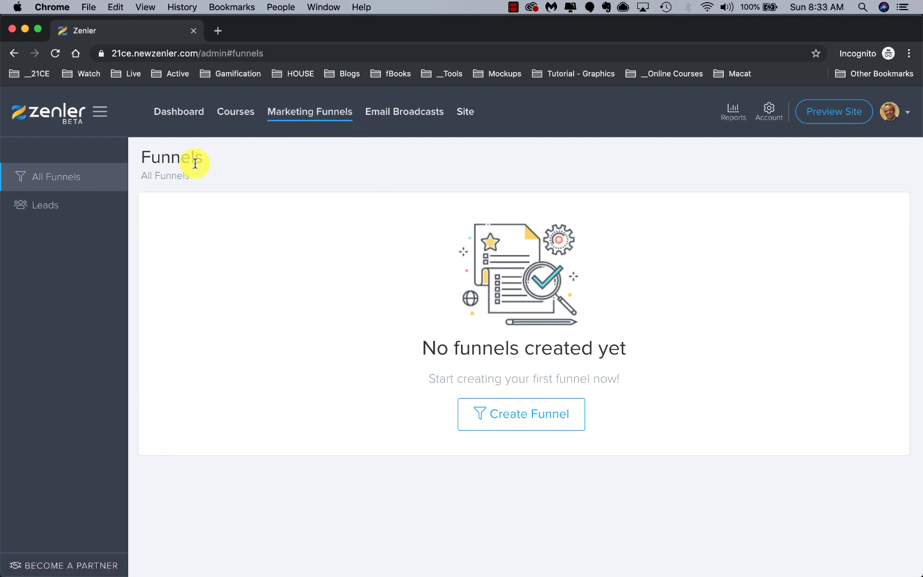
Start a new funnel, pick Lead Magnet as its type instead of Video Series, and continue
{"action": "left_click", "coordinate": [524, 423]}
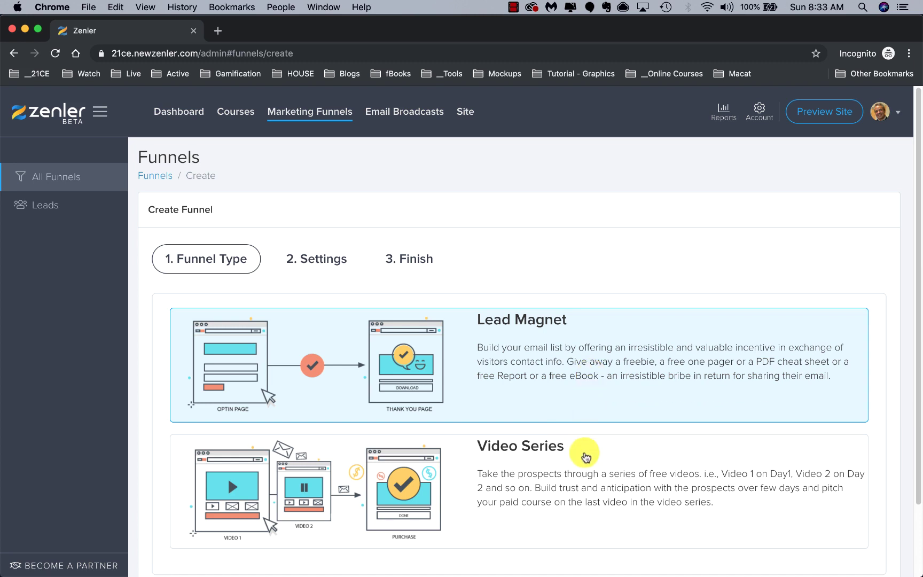
{"action": "left_click", "coordinate": [586, 457]}
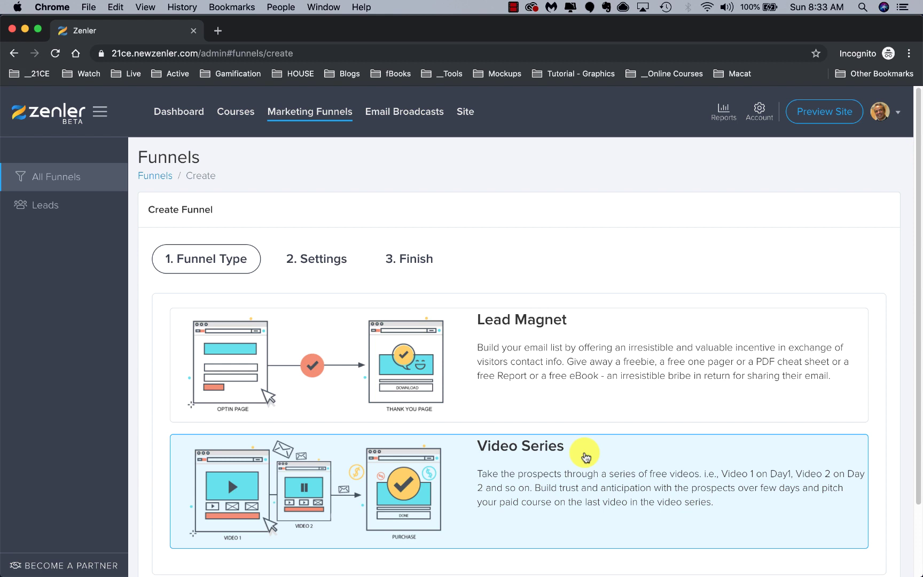
{"action": "left_click", "coordinate": [579, 352]}
{"action": "scroll", "coordinate": [759, 353], "scroll_direction": "down", "scroll_amount": 1}
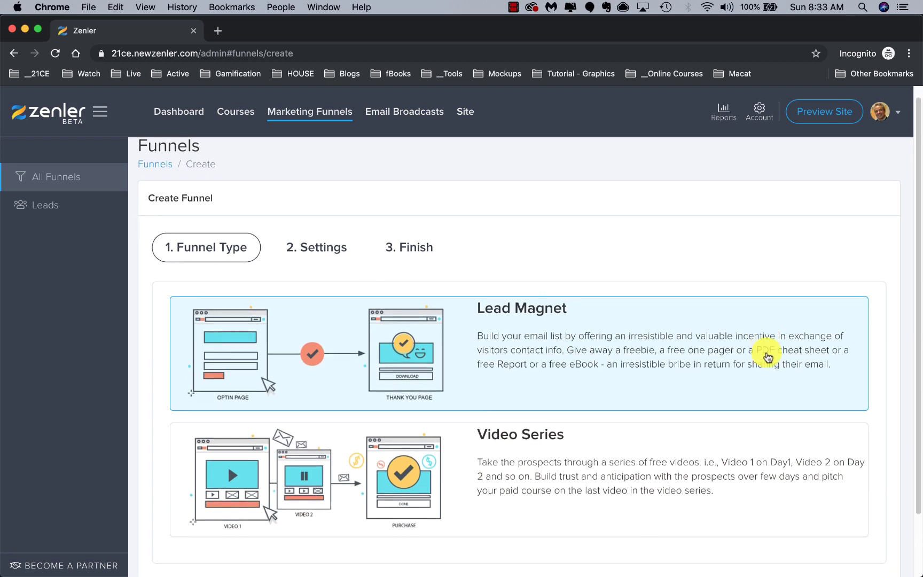
{"action": "scroll", "coordinate": [767, 355], "scroll_direction": "down", "scroll_amount": 3}
{"action": "left_click", "coordinate": [859, 526]}
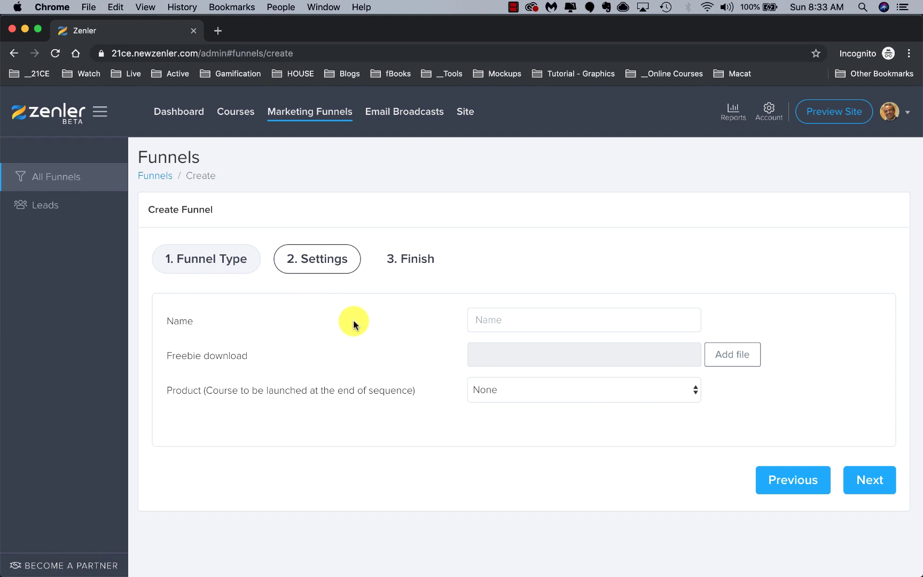
Enter 'My First Funnel' as the funnel name
{"action": "left_click", "coordinate": [480, 321]}
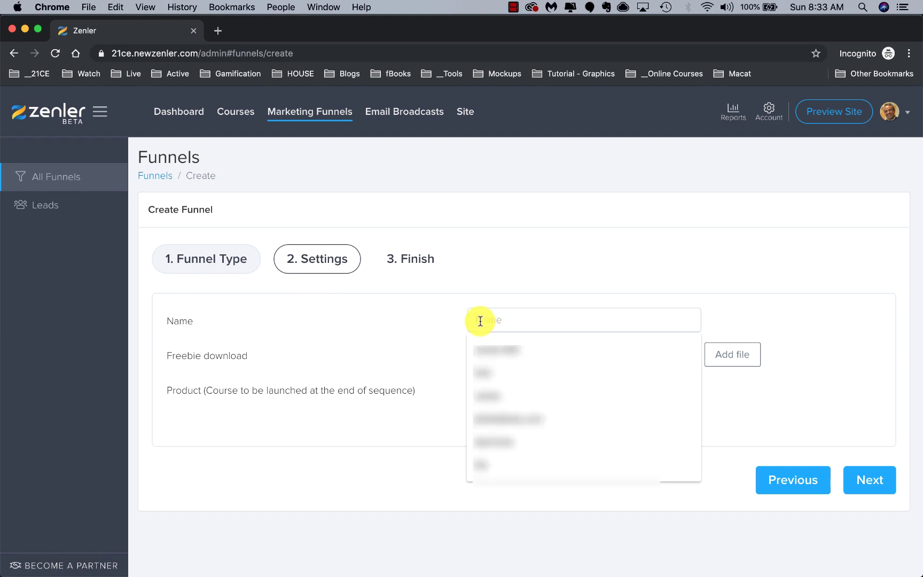
{"action": "type", "text": "My"}
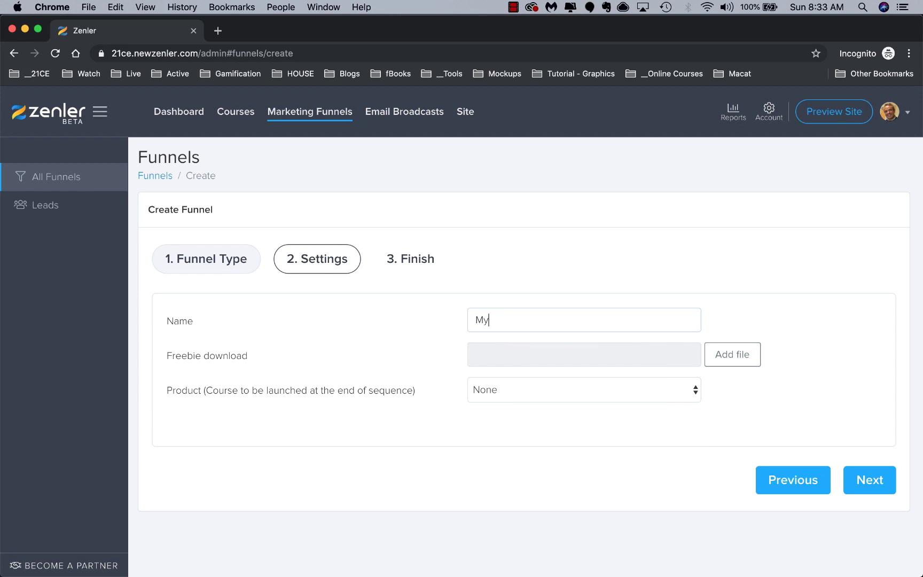
{"action": "type", "text": " First Funnel"}
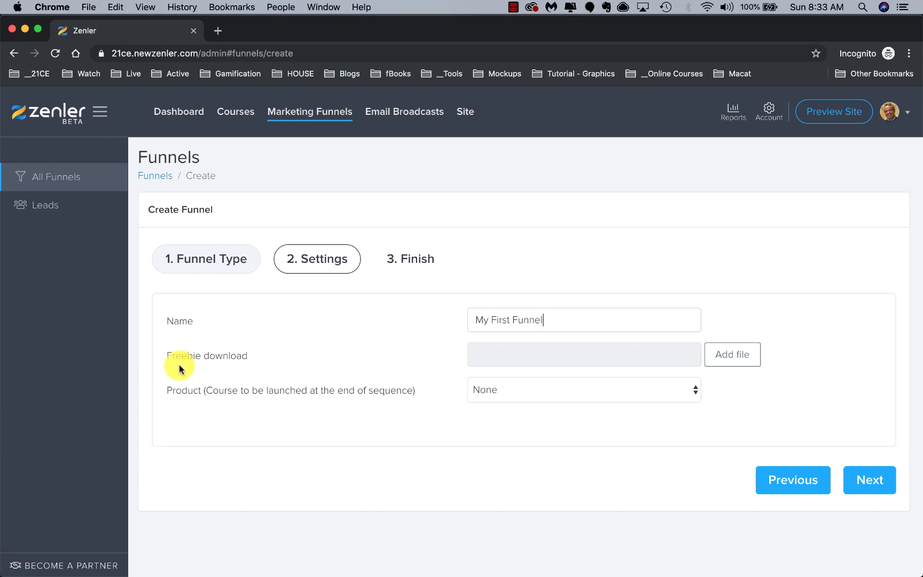
Upload MacMost CheatSheet Mojave.pdf as the funnel's freebie download file
{"action": "left_click", "coordinate": [732, 353]}
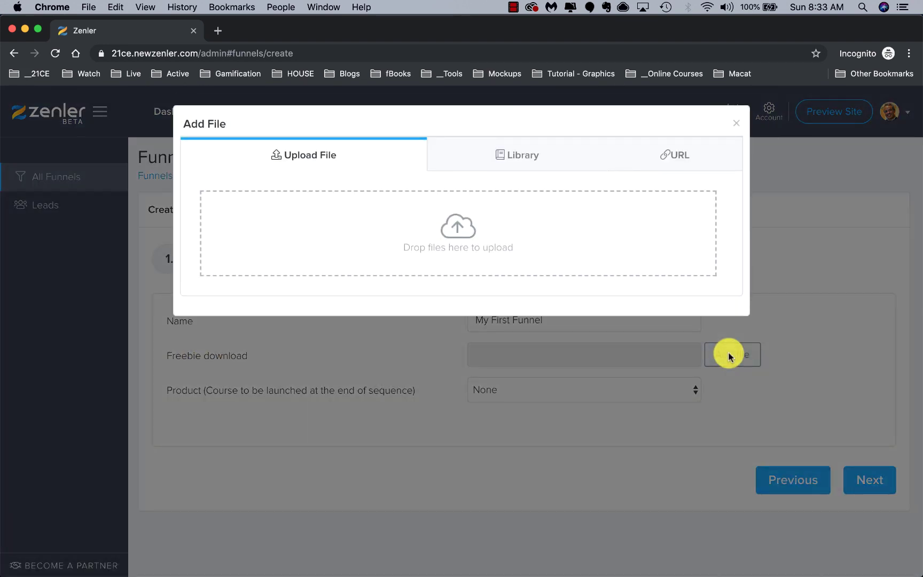
{"action": "left_click", "coordinate": [461, 231]}
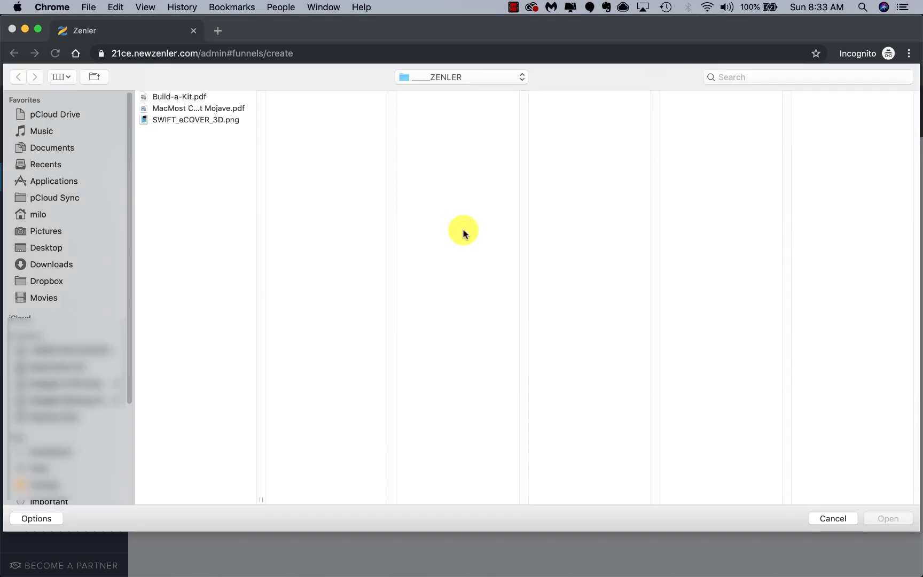
{"action": "left_click", "coordinate": [223, 105]}
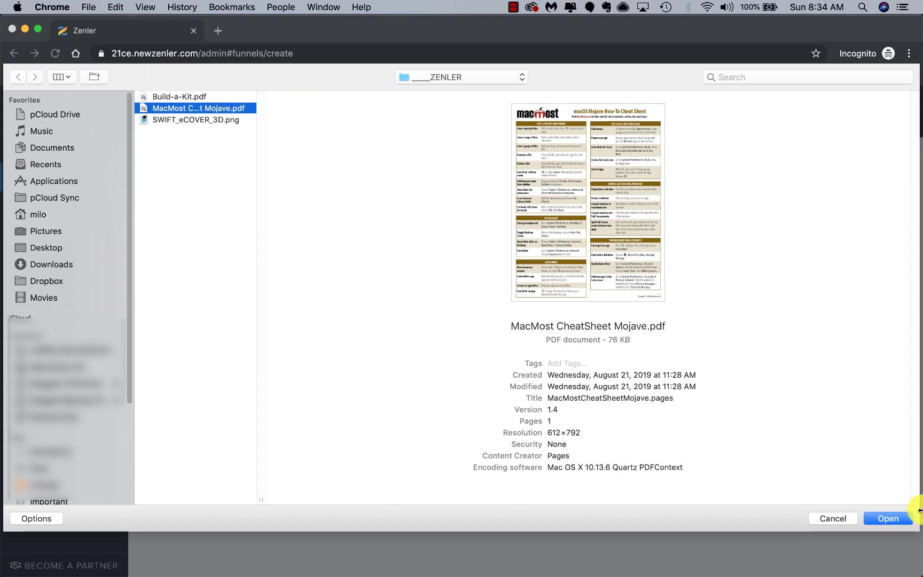
{"action": "left_click", "coordinate": [887, 519]}
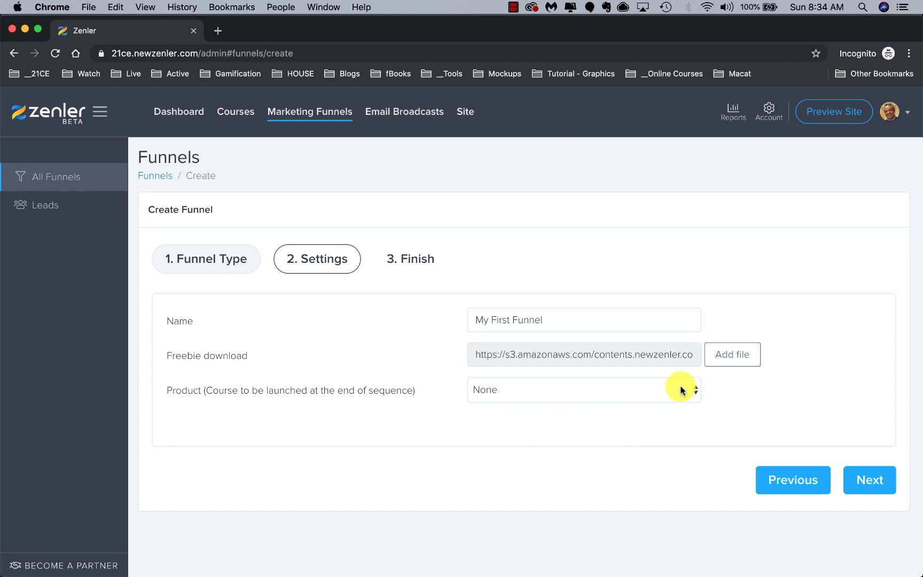
Keep the end-of-funnel product set to None and advance to theme selection
{"action": "left_click", "coordinate": [681, 390]}
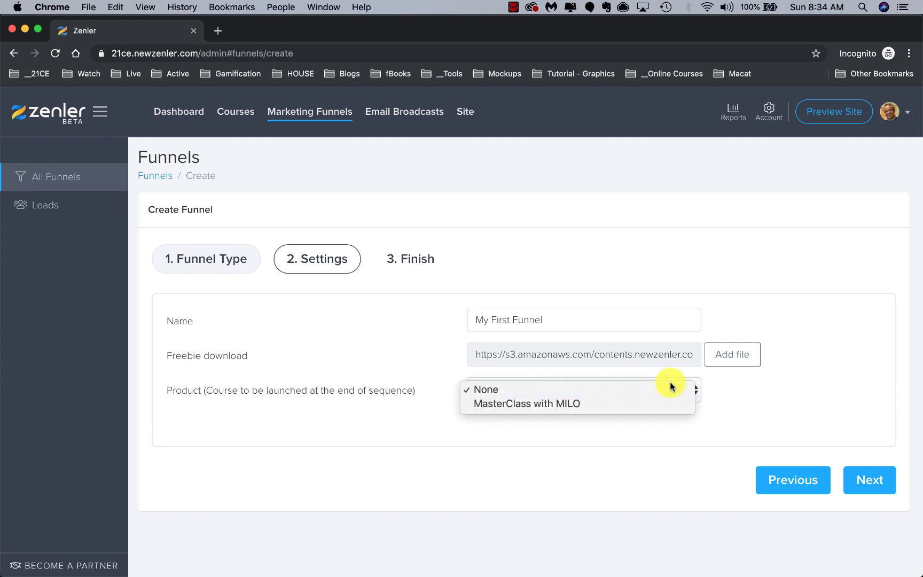
{"action": "left_click", "coordinate": [494, 389]}
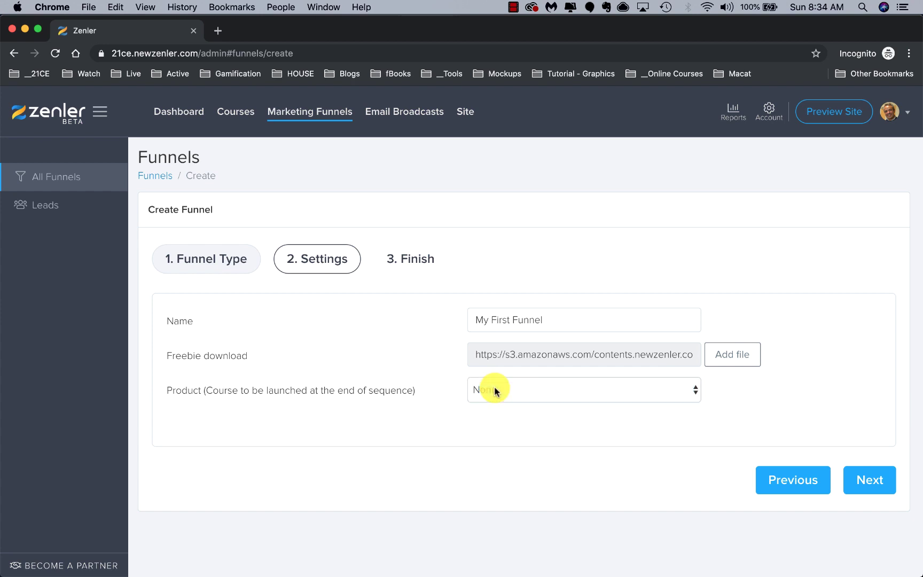
{"action": "left_click", "coordinate": [876, 482]}
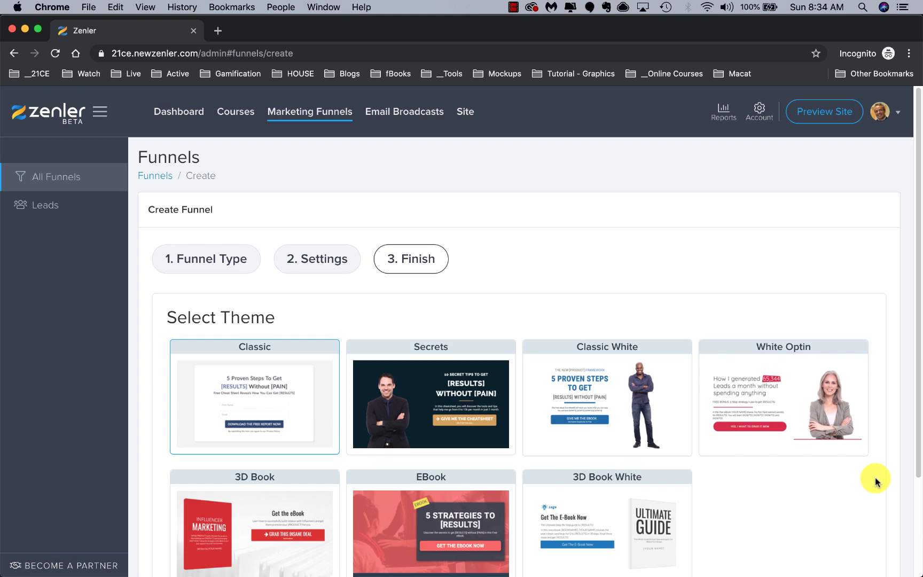
Choose the Classic theme over EBook and finish creating the funnel
{"action": "scroll", "coordinate": [875, 480], "scroll_direction": "down", "scroll_amount": 3}
{"action": "scroll", "coordinate": [876, 481], "scroll_direction": "down", "scroll_amount": 1}
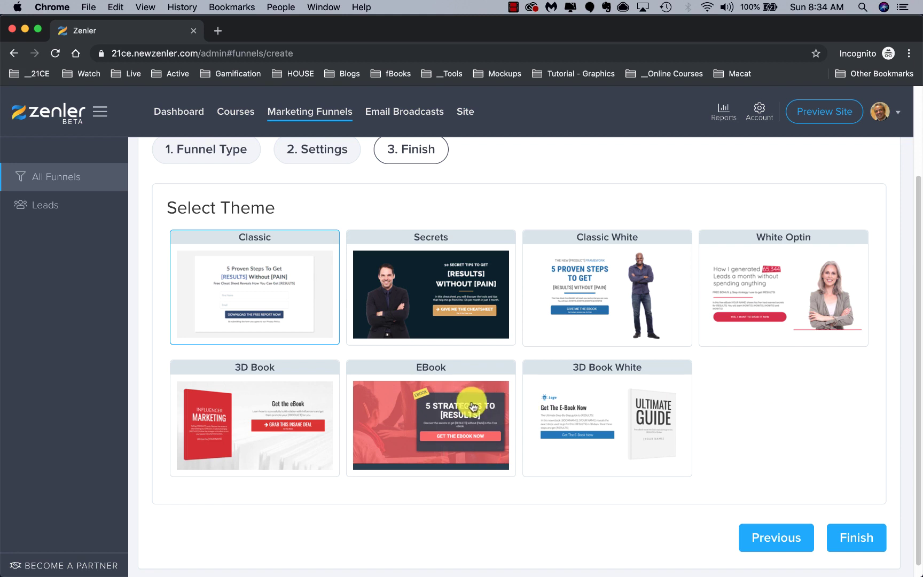
{"action": "left_click", "coordinate": [436, 385]}
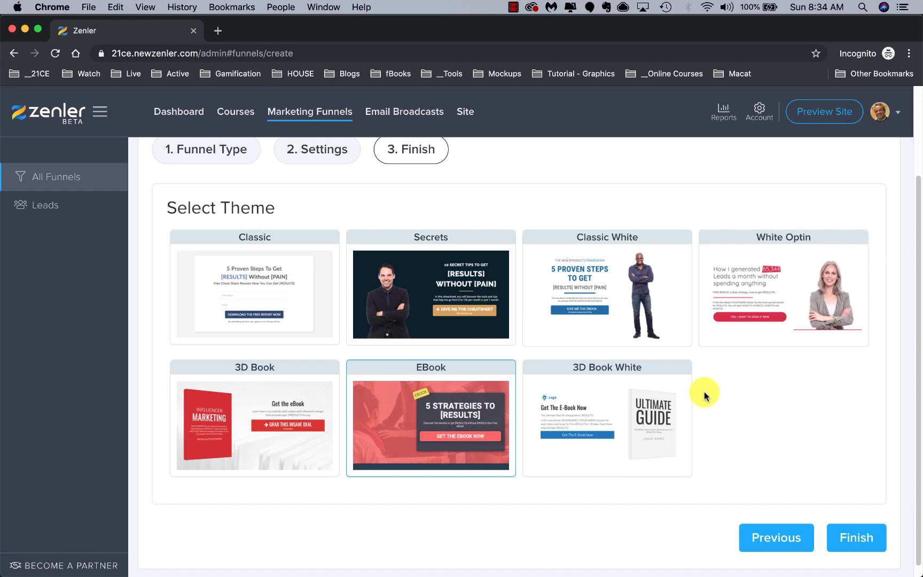
{"action": "left_click", "coordinate": [271, 279]}
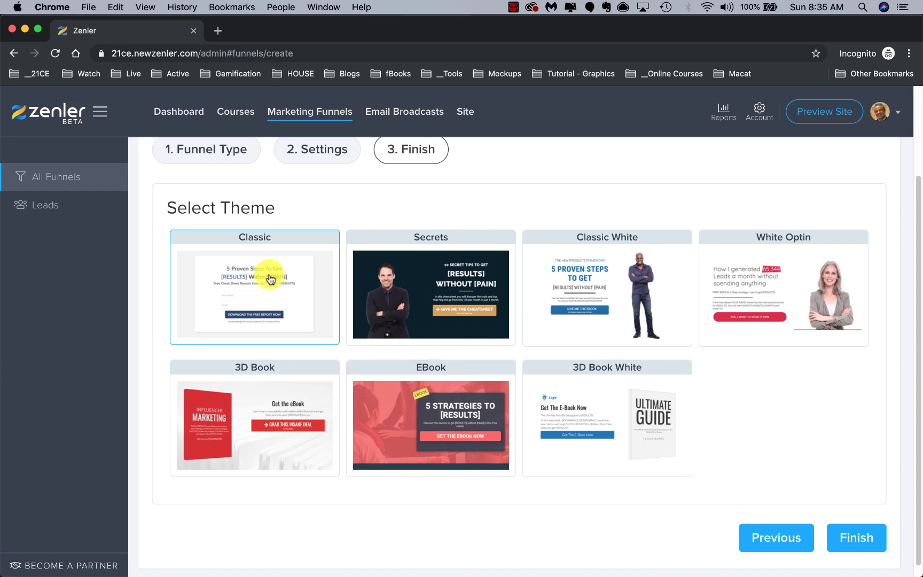
{"action": "left_click", "coordinate": [852, 538]}
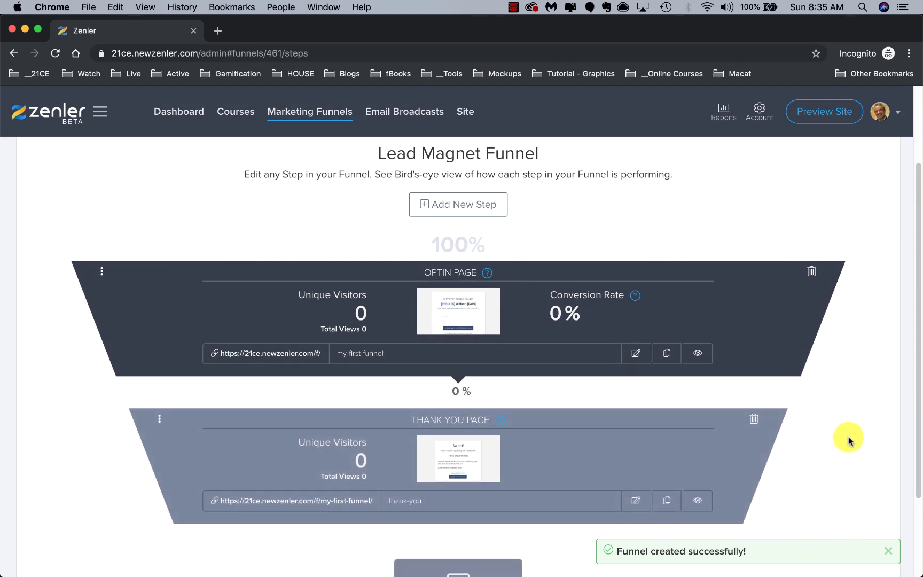
{"action": "scroll", "coordinate": [850, 440], "scroll_direction": "down", "scroll_amount": 3}
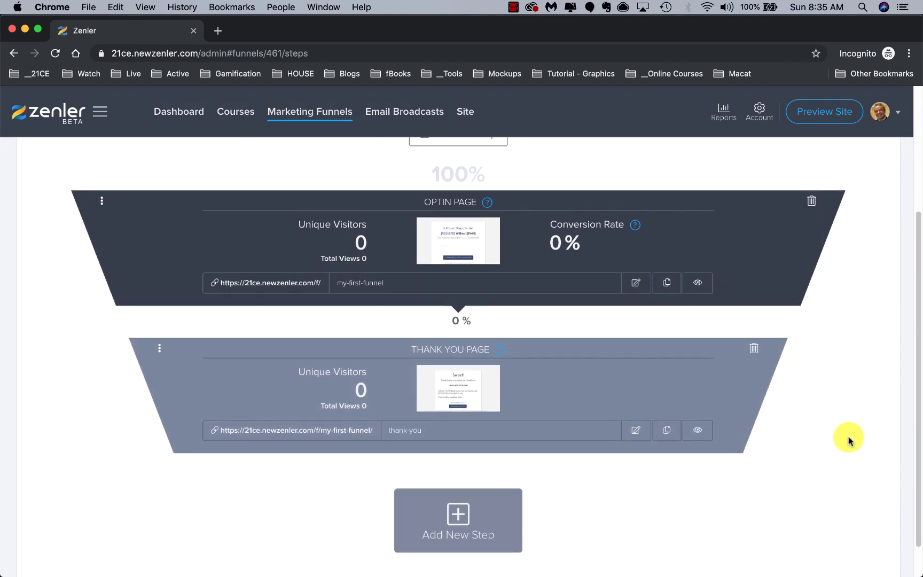
{"action": "scroll", "coordinate": [849, 441], "scroll_direction": "up", "scroll_amount": 1}
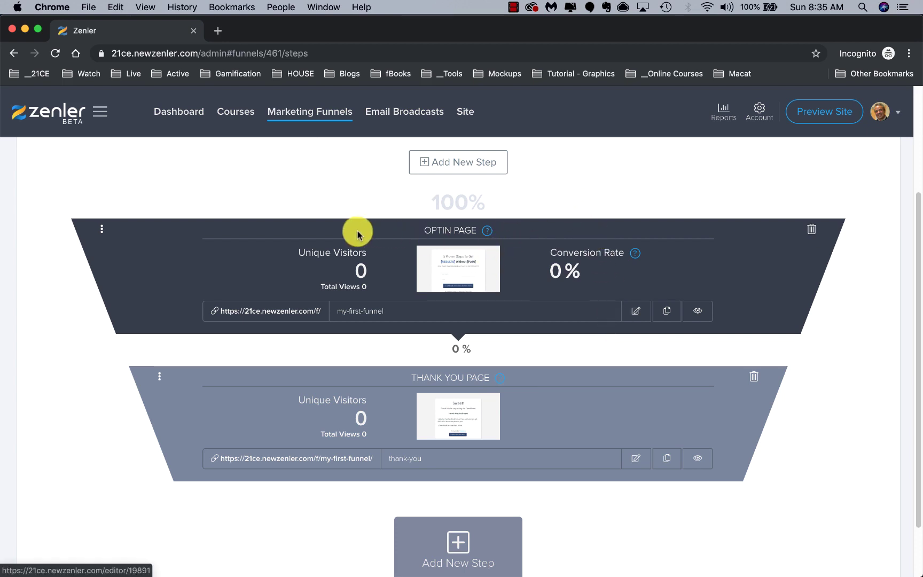
{"action": "left_click", "coordinate": [476, 164]}
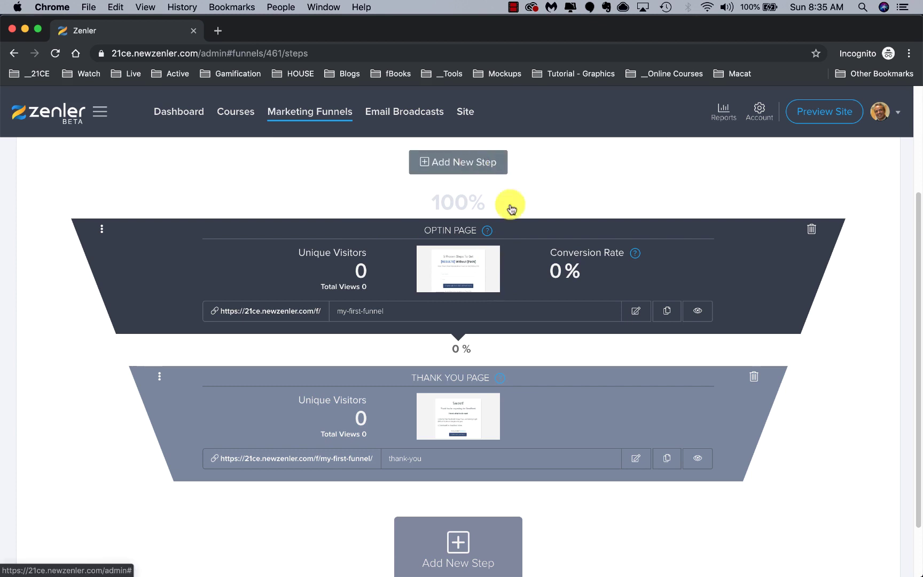
{"action": "left_click", "coordinate": [455, 550]}
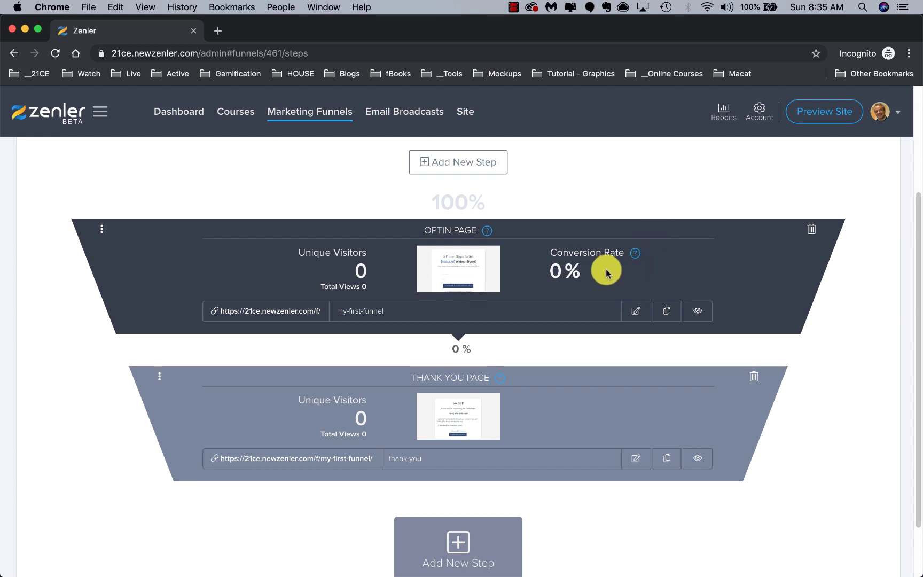
Preview the optin page and fill First Name 'test' plus a test e-mail address
{"action": "left_click", "coordinate": [697, 310]}
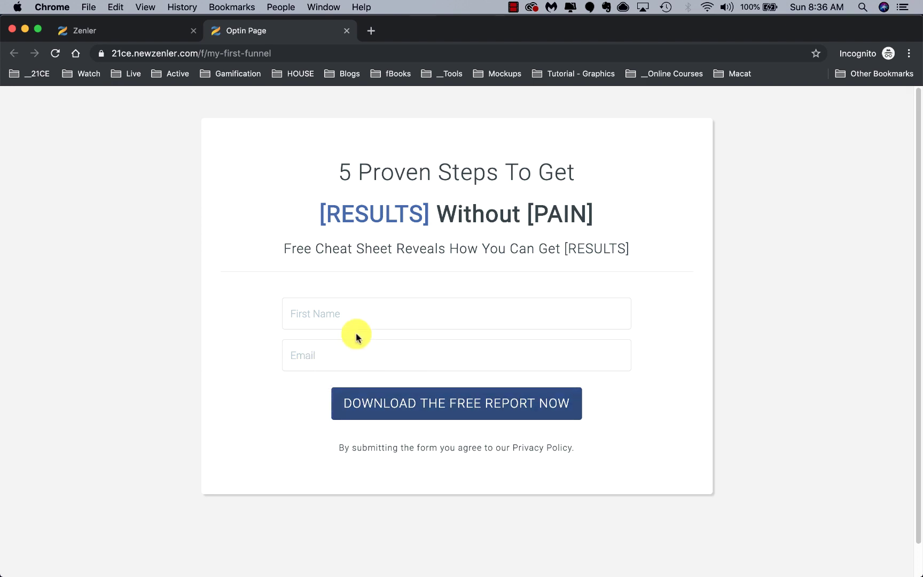
{"action": "left_click", "coordinate": [313, 316]}
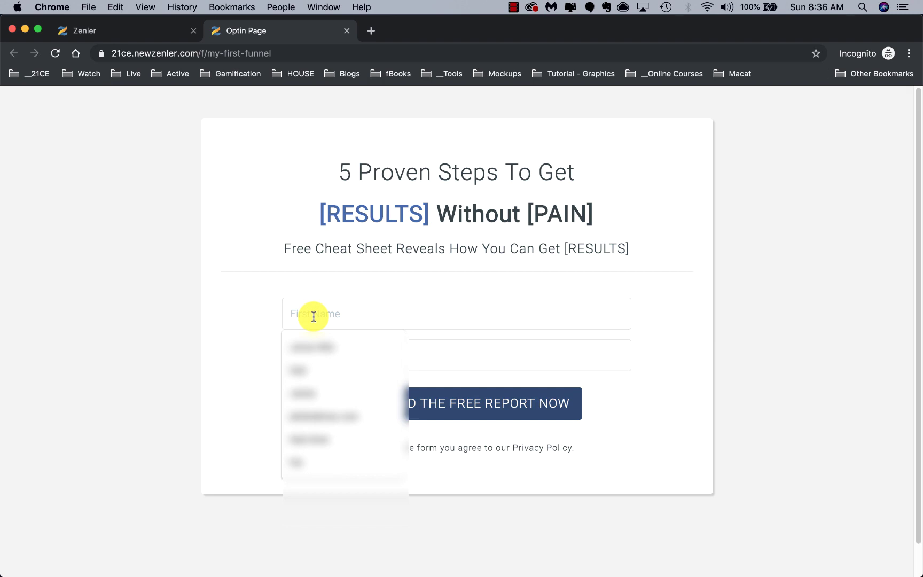
{"action": "type", "text": "test"}
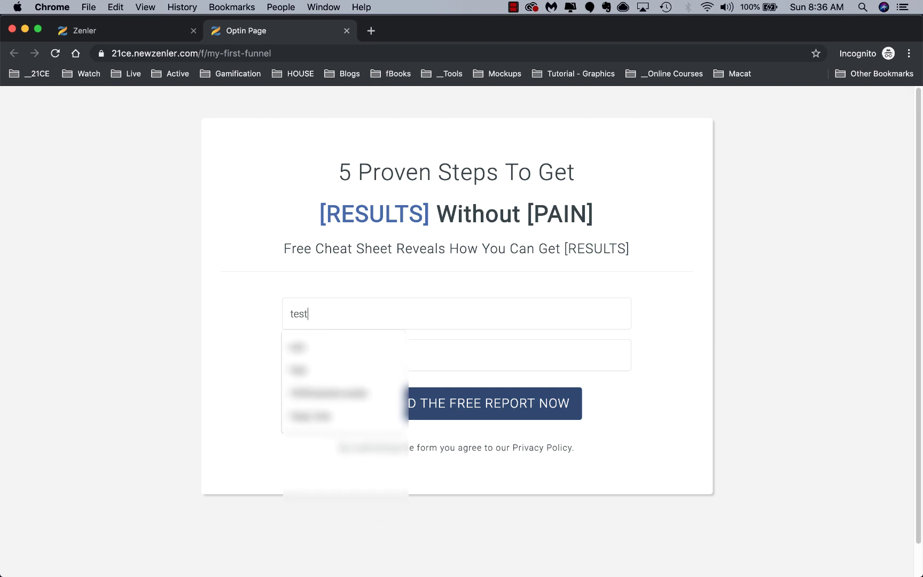
{"action": "left_click", "coordinate": [341, 338]}
{"action": "left_click", "coordinate": [412, 363]}
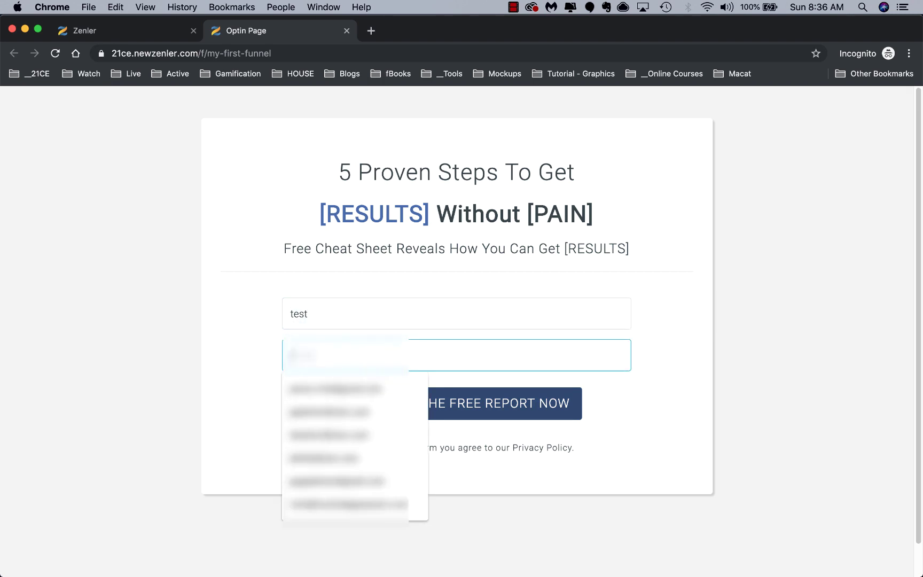
{"action": "type", "text": "test@"}
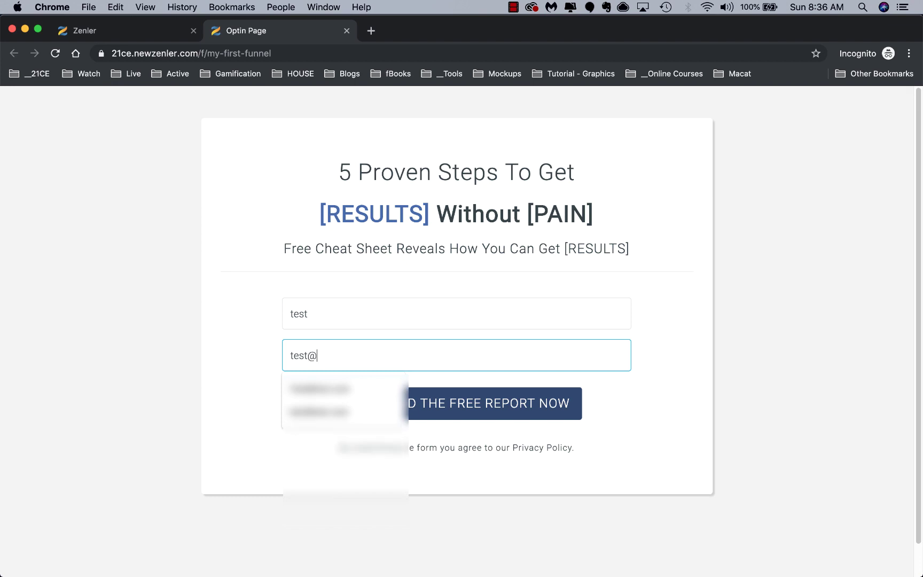
{"action": "type", "text": "test.com"}
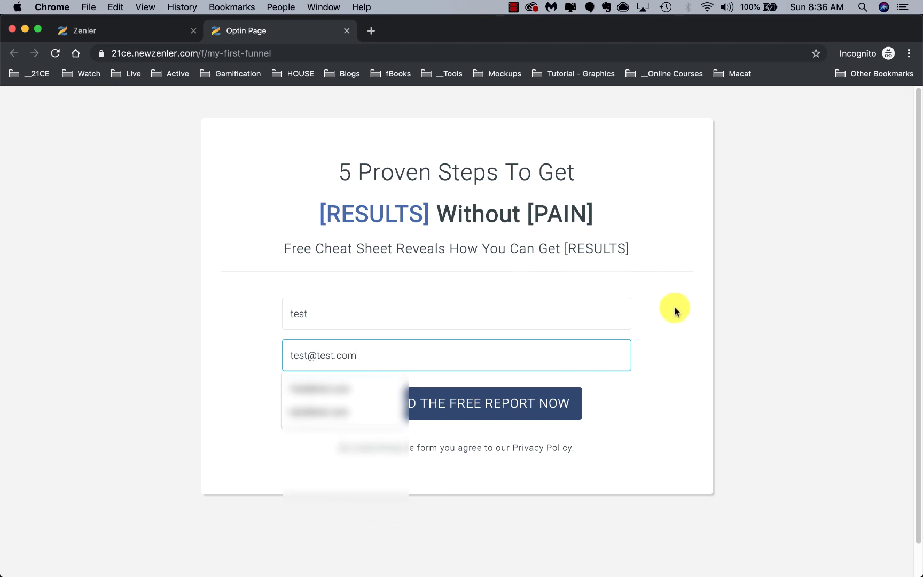
{"action": "key", "text": "Escape"}
{"action": "left_click", "coordinate": [676, 338]}
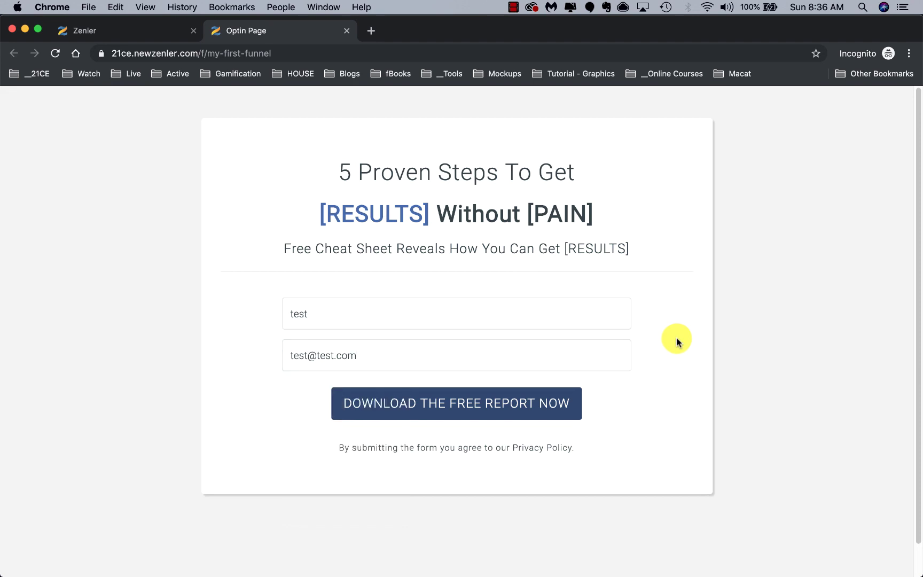
Submit the optin form, then download the cheat sheet from the Thank You page
{"action": "left_click", "coordinate": [473, 411]}
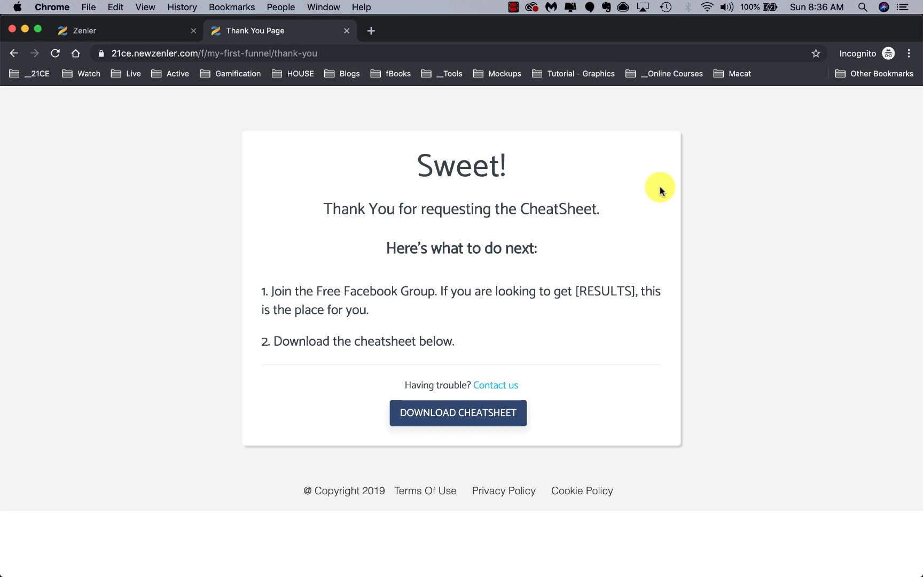
{"action": "left_click", "coordinate": [461, 414]}
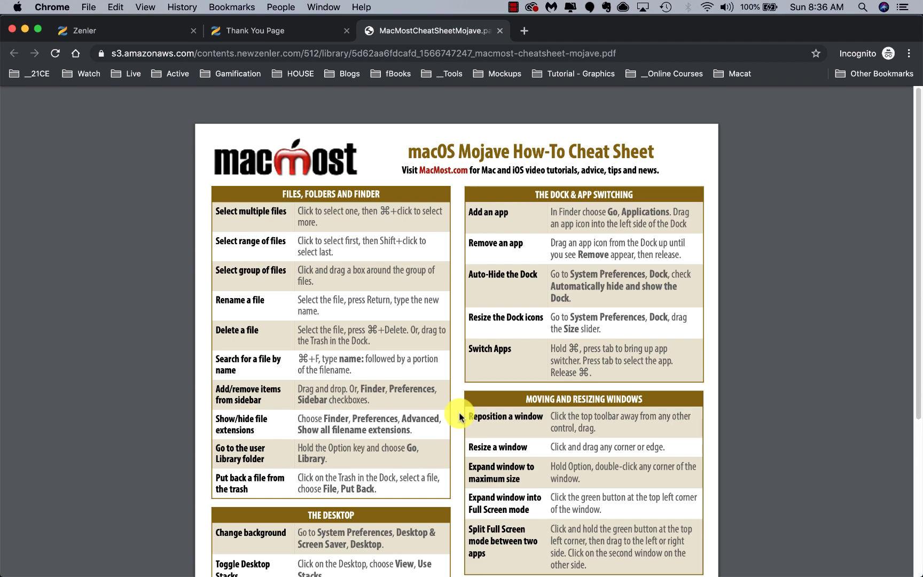
Scroll through the one-page Mojave cheat sheet PDF and return to its top
{"action": "scroll", "coordinate": [460, 417], "scroll_direction": "down", "scroll_amount": 5}
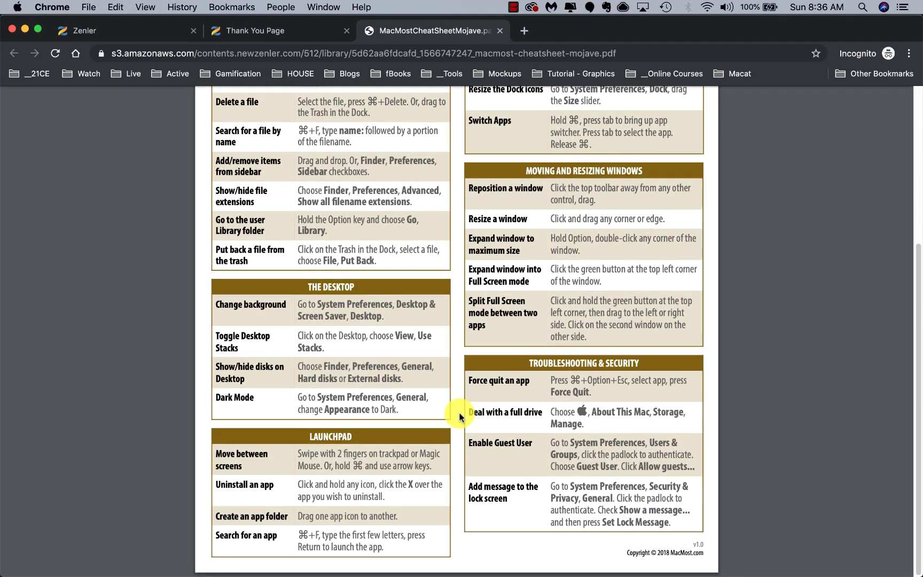
{"action": "scroll", "coordinate": [459, 412], "scroll_direction": "up", "scroll_amount": 5}
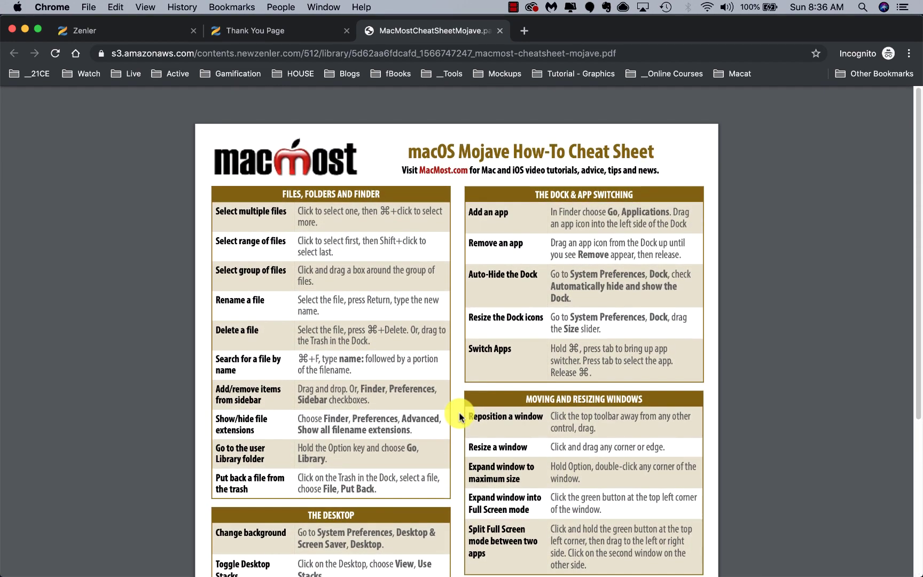
{"action": "mouse_move", "coordinate": [850, 102]}
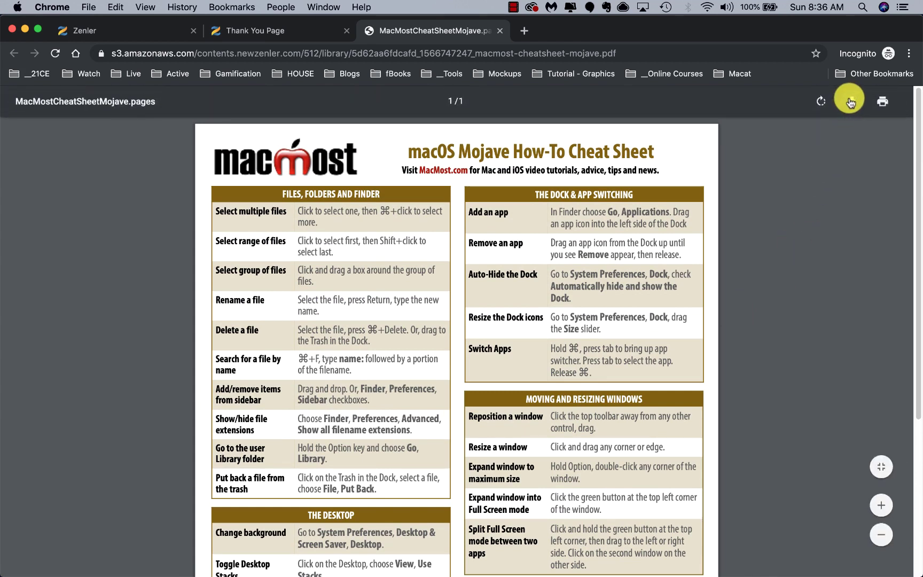